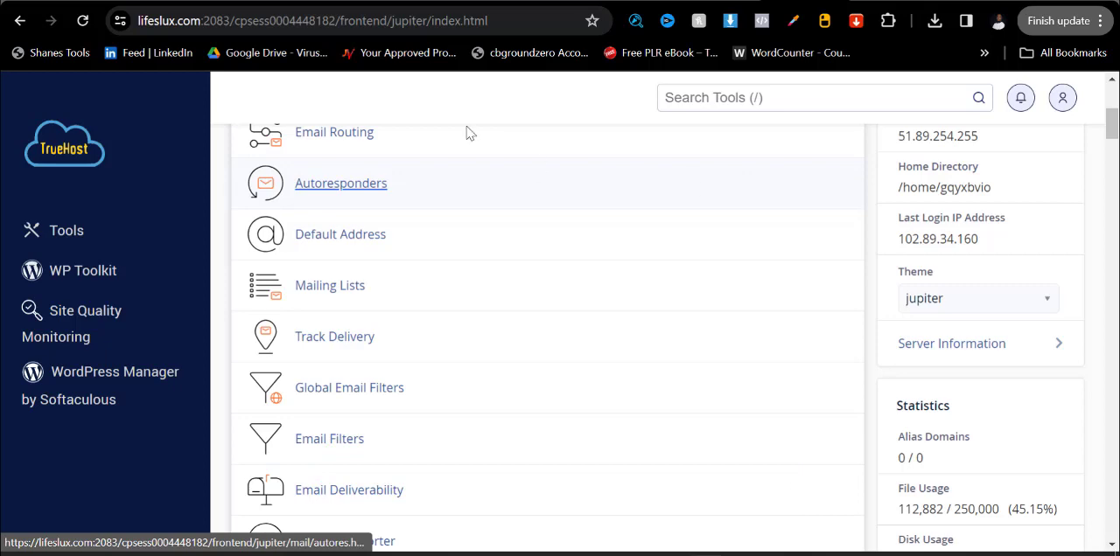
Open the WordPress installer in Softaculous from the cPanel tools and start a new installation.
{"action": "scroll", "coordinate": [430, 305], "scroll_direction": "down", "scroll_amount": 10}
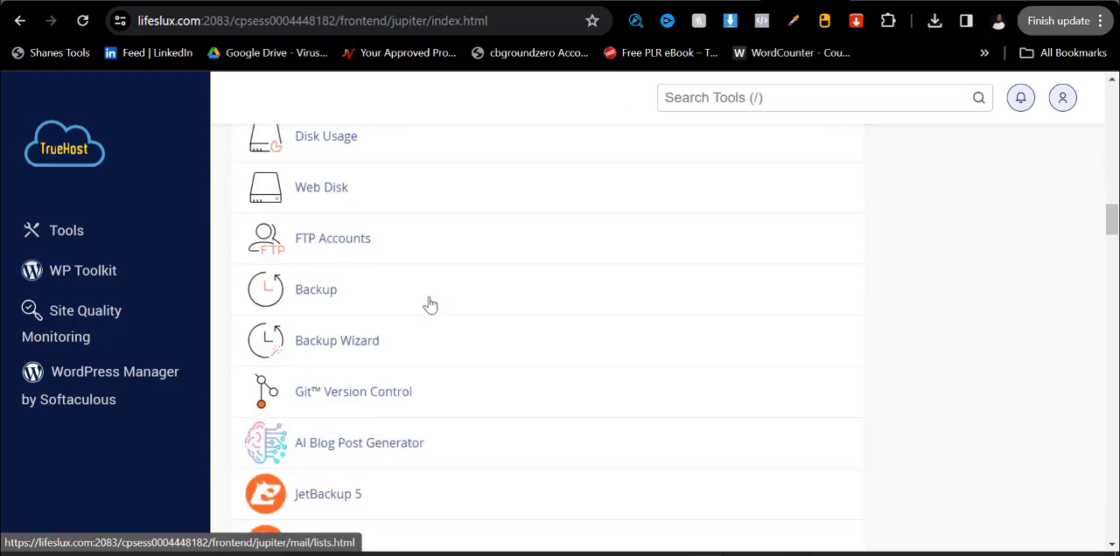
{"action": "scroll", "coordinate": [418, 338], "scroll_direction": "down", "scroll_amount": 15}
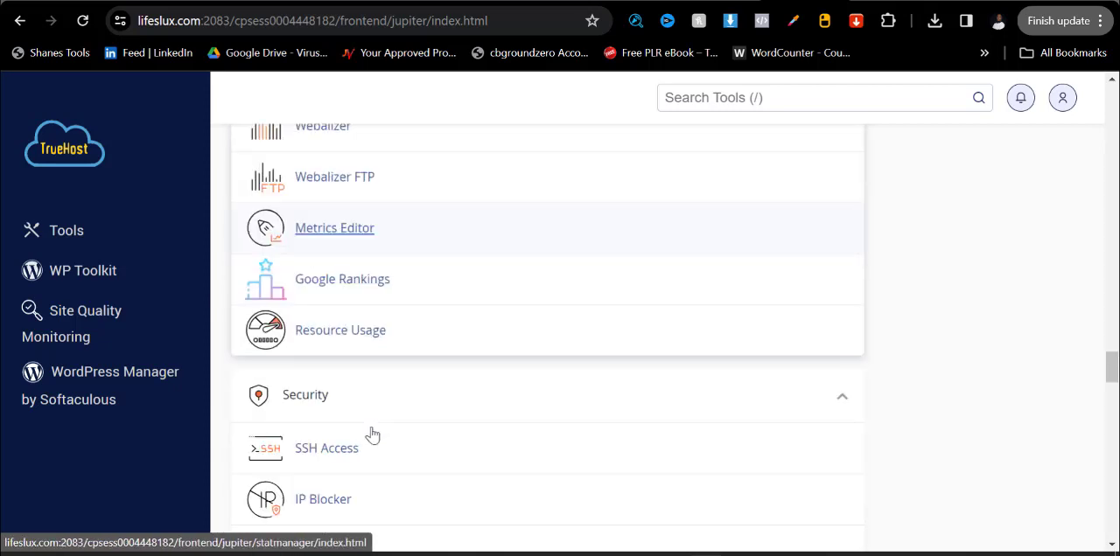
{"action": "scroll", "coordinate": [372, 435], "scroll_direction": "down", "scroll_amount": 15}
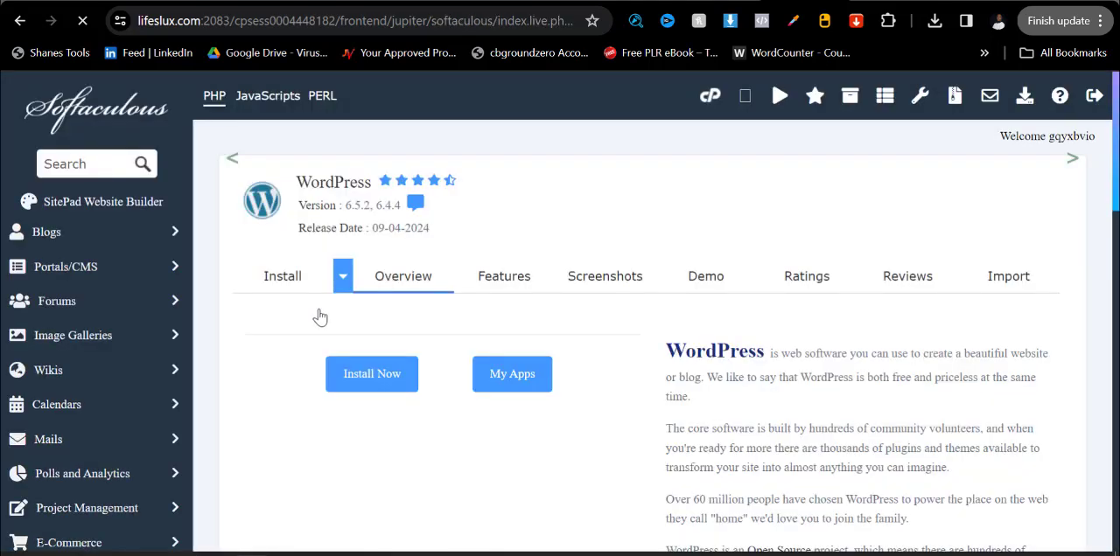
{"action": "left_click", "coordinate": [411, 462]}
{"action": "scroll", "coordinate": [504, 417], "scroll_direction": "down", "scroll_amount": 4}
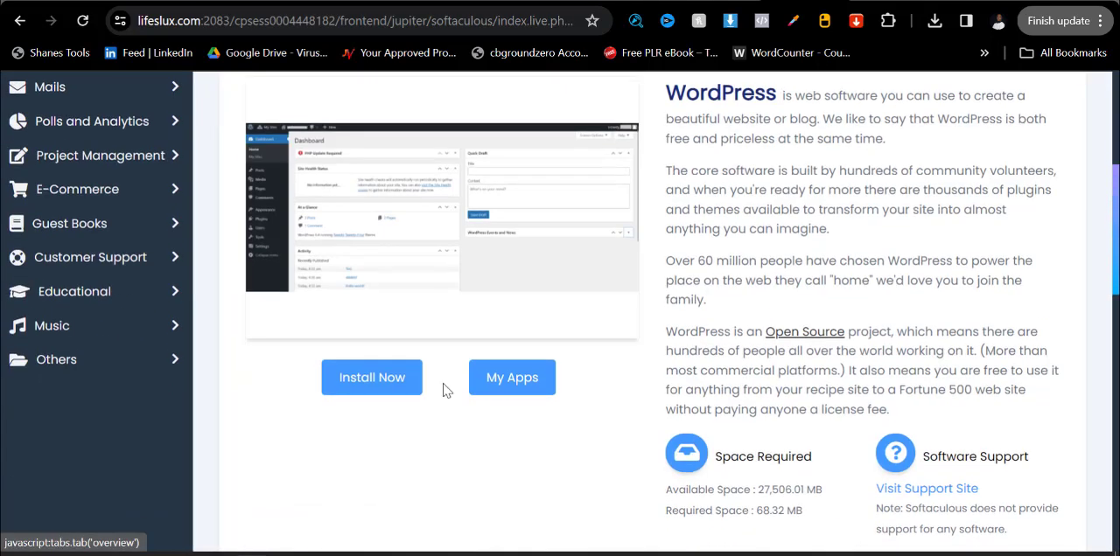
{"action": "left_click", "coordinate": [375, 385]}
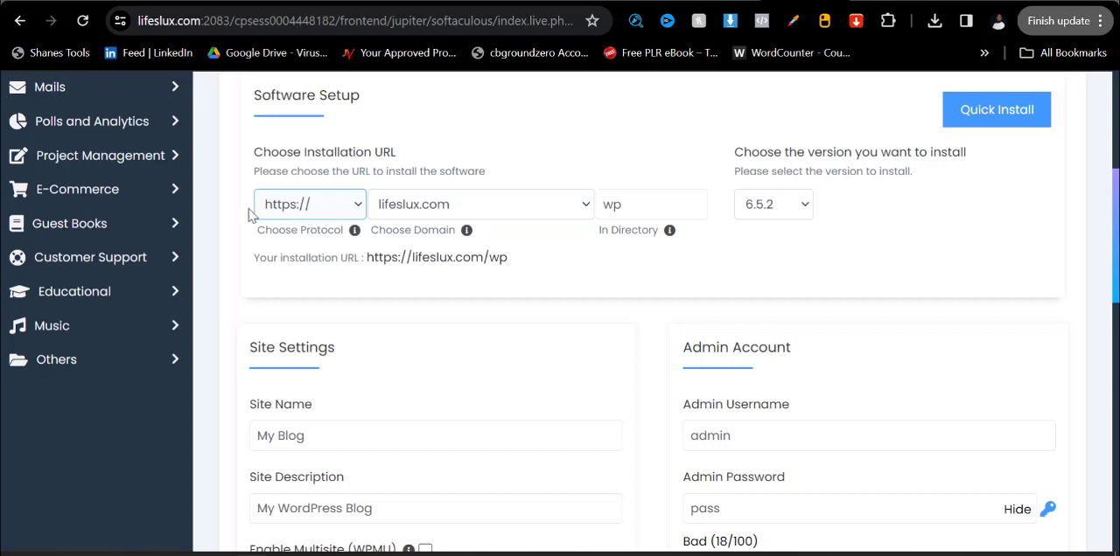
{"action": "left_click", "coordinate": [643, 210]}
{"action": "left_click", "coordinate": [650, 209]}
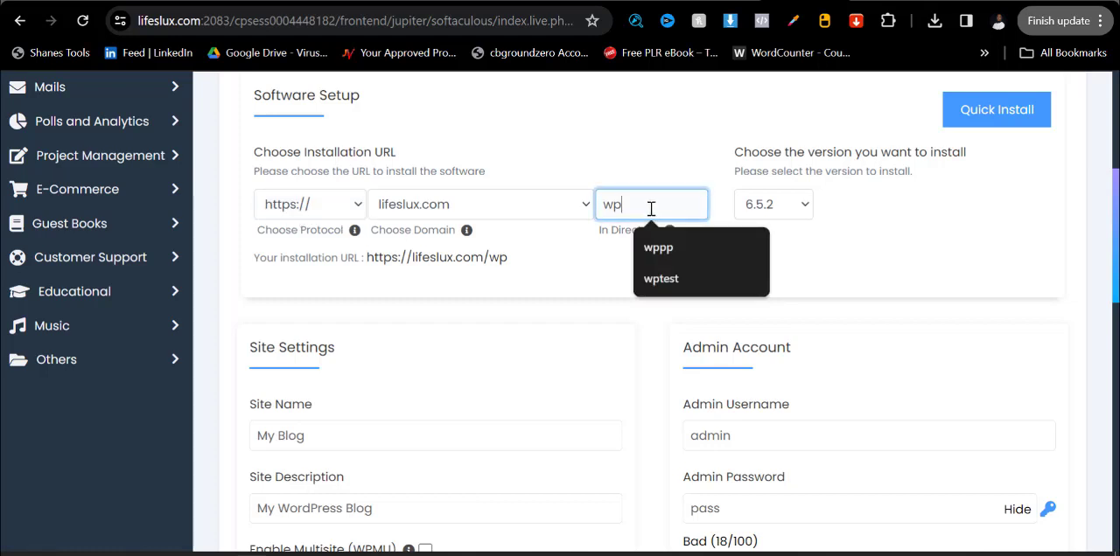
{"action": "key", "text": "BackSpace"}
{"action": "key", "text": "BackSpace"}
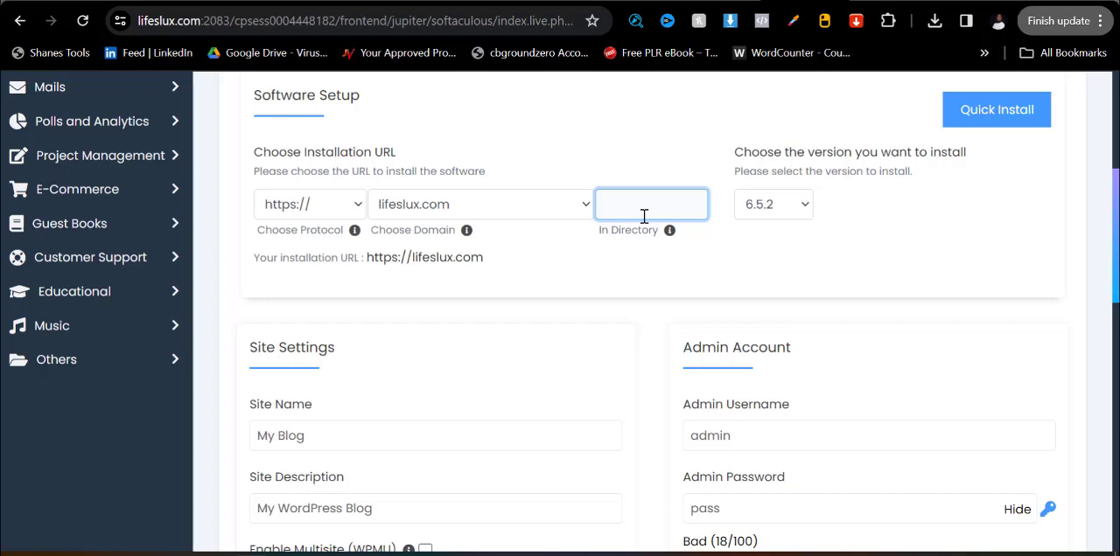
{"action": "left_click", "coordinate": [647, 205]}
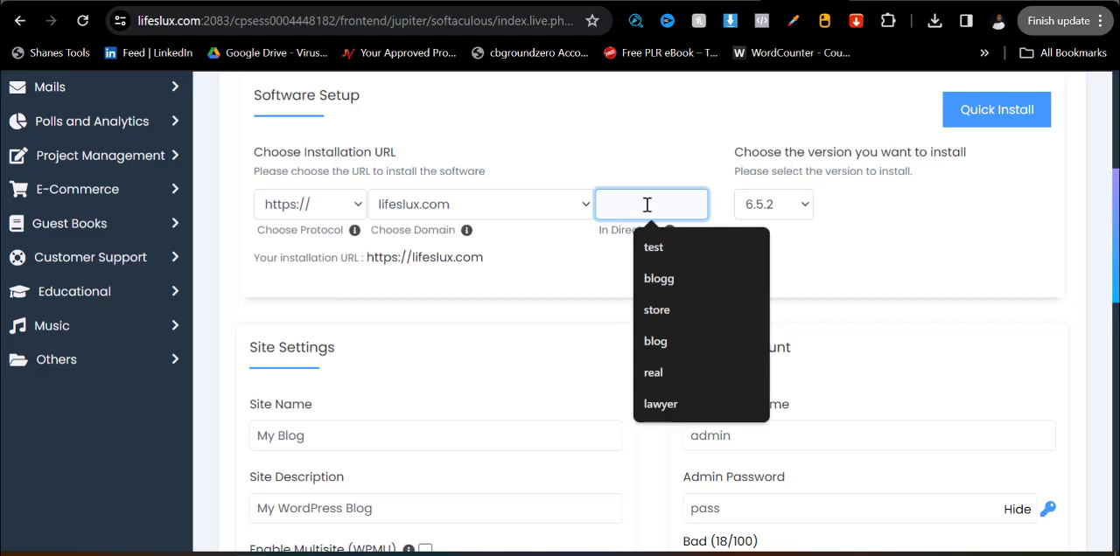
{"action": "type", "text": "free"}
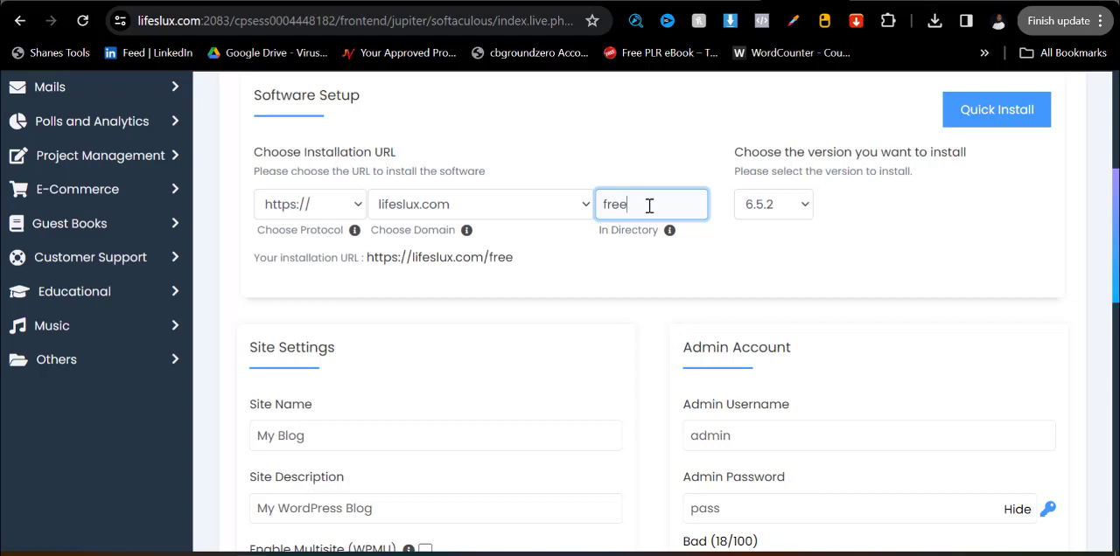
{"action": "key", "text": "BackSpace"}
{"action": "key", "text": "BackSpace"}
{"action": "key", "text": "BackSpace"}
{"action": "key", "text": "BackSpace"}
{"action": "left_click", "coordinate": [628, 210]}
{"action": "type", "text": "free"}
Set the admin username to Admin and replace the default admin password with a new one.
{"action": "left_click", "coordinate": [737, 435]}
{"action": "left_click", "coordinate": [798, 487]}
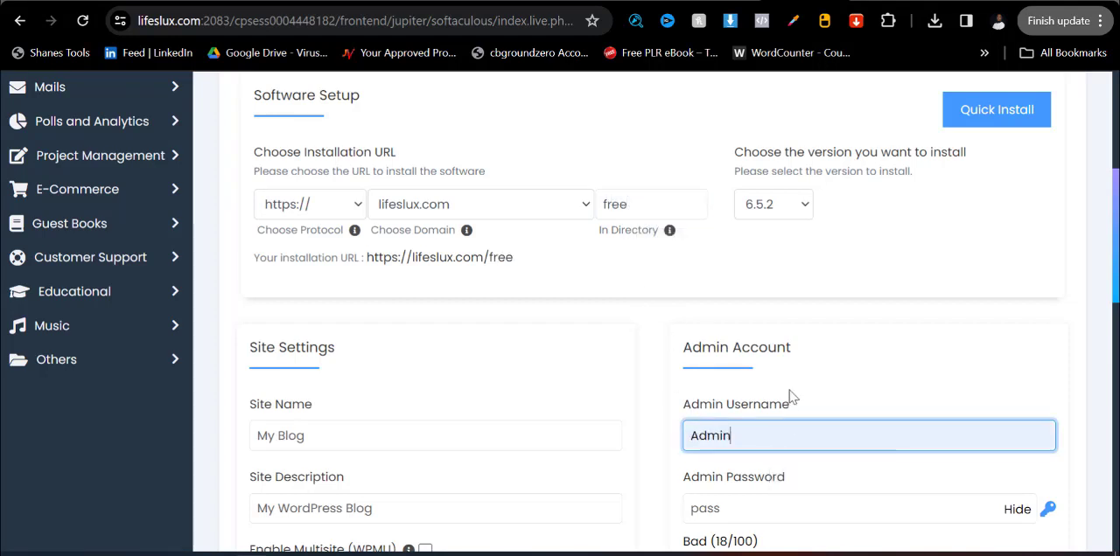
{"action": "scroll", "coordinate": [789, 390], "scroll_direction": "down", "scroll_amount": 3}
{"action": "left_click_drag", "start_coordinate": [691, 383], "coordinate": [890, 383]}
{"action": "key", "text": "ctrl+c"}
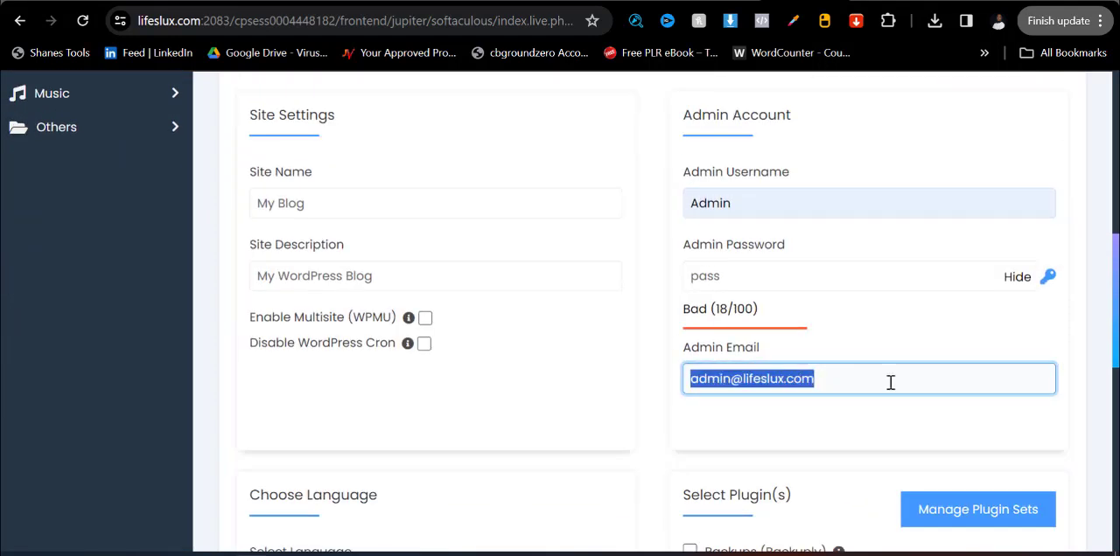
{"action": "left_click", "coordinate": [747, 281]}
{"action": "key", "text": "ctrl+a"}
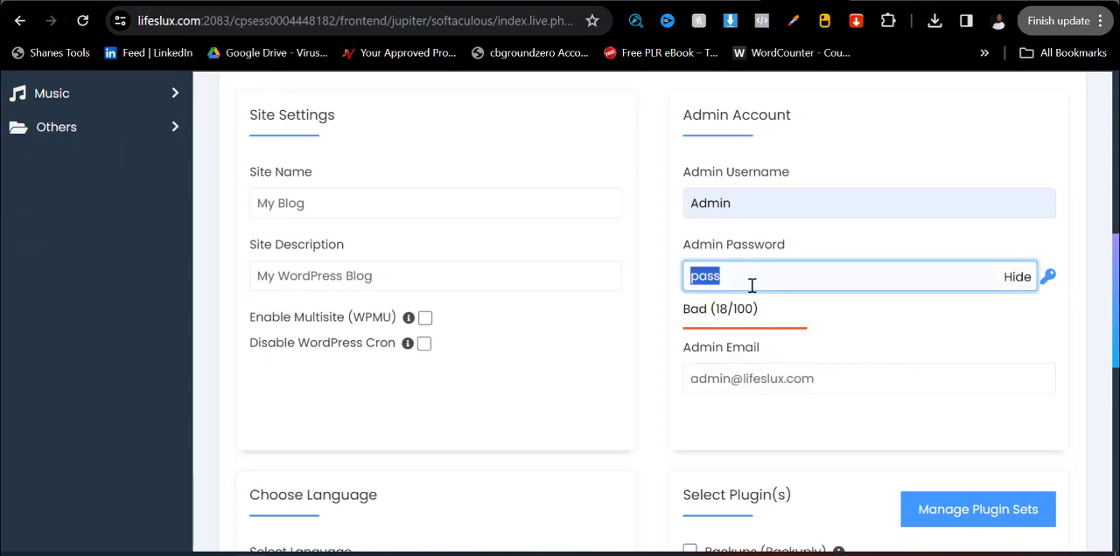
{"action": "key", "text": "ctrl+v"}
{"action": "scroll", "coordinate": [753, 245], "scroll_direction": "down", "scroll_amount": 4}
{"action": "scroll", "coordinate": [657, 263], "scroll_direction": "up", "scroll_amount": 5}
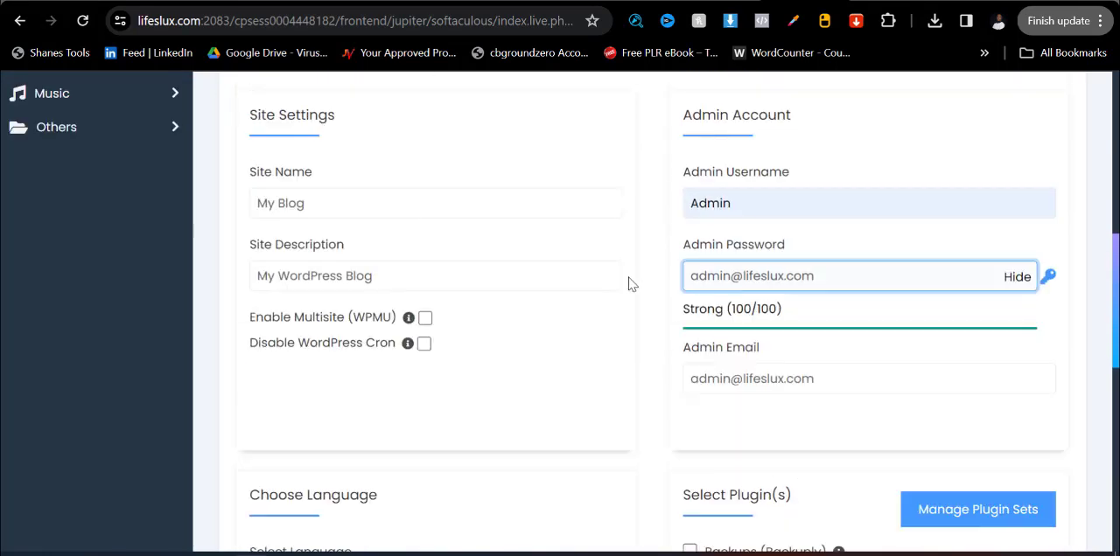
Check the installation URL and admin account settings, leave the remaining options at their defaults, and install WordPress.
{"action": "scroll", "coordinate": [702, 320], "scroll_direction": "up", "scroll_amount": 4}
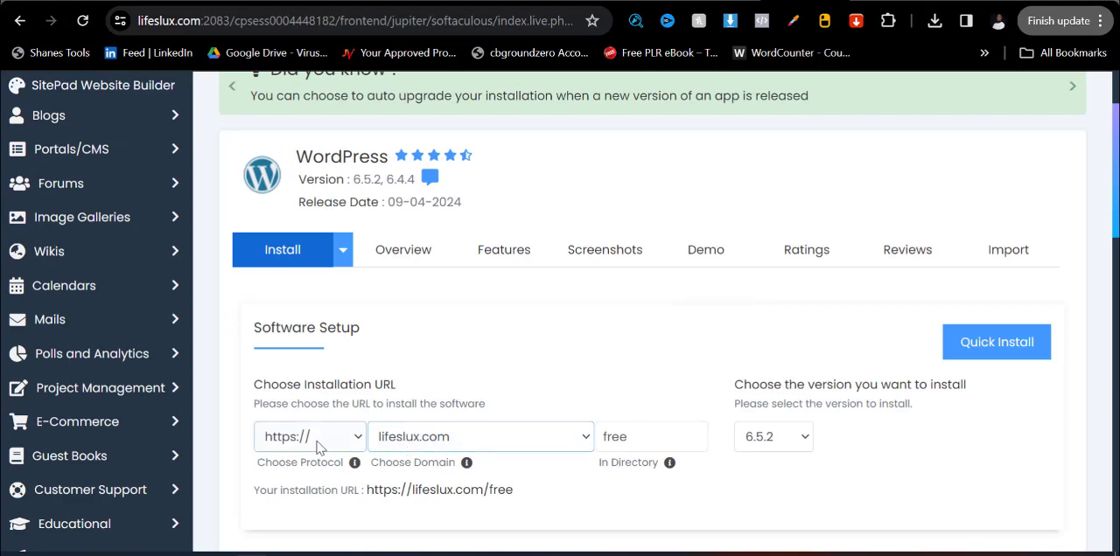
{"action": "left_click", "coordinate": [631, 436]}
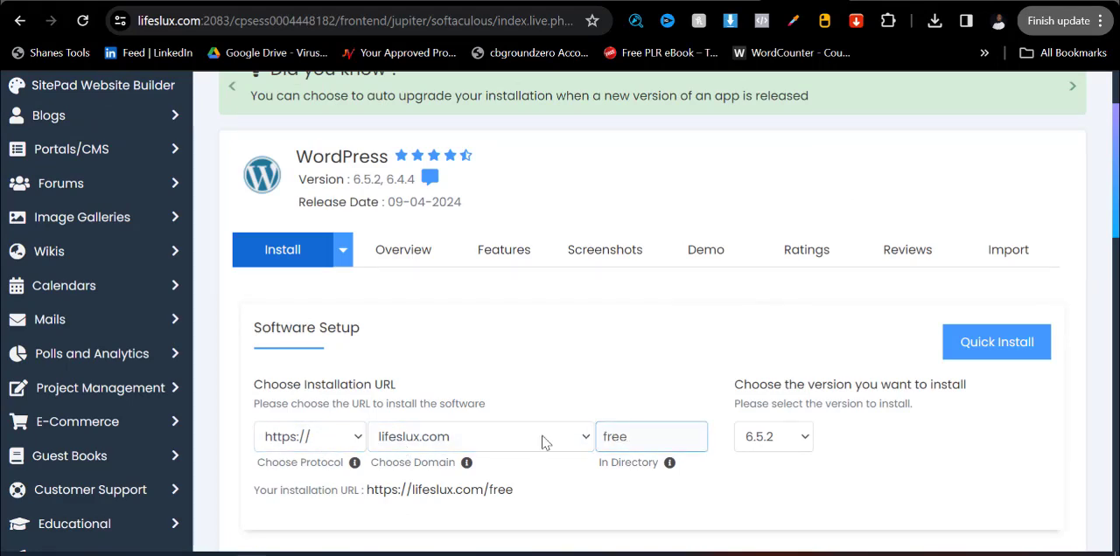
{"action": "scroll", "coordinate": [682, 422], "scroll_direction": "down", "scroll_amount": 4}
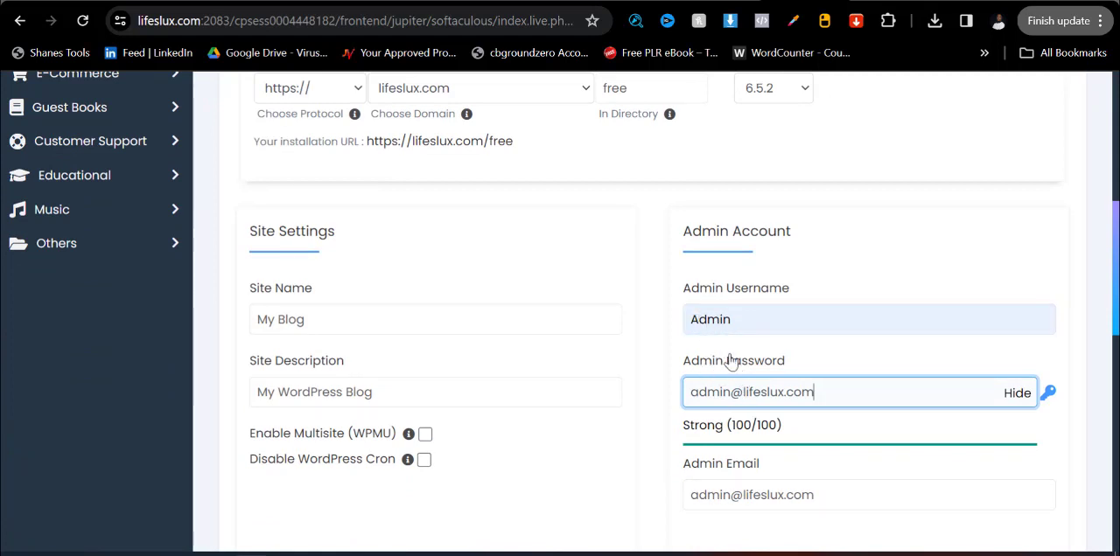
{"action": "scroll", "coordinate": [737, 364], "scroll_direction": "down", "scroll_amount": 1}
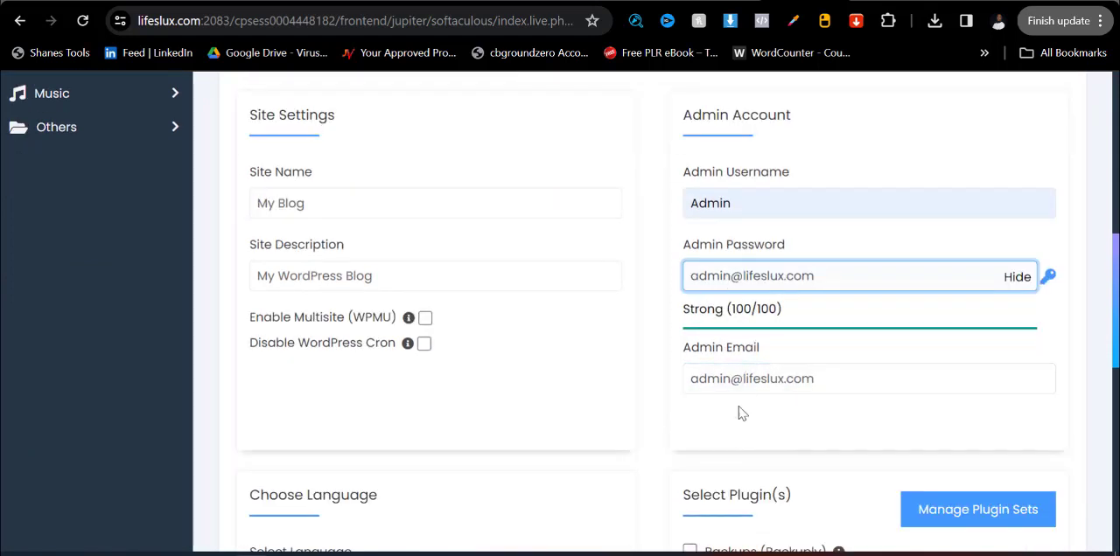
{"action": "scroll", "coordinate": [718, 413], "scroll_direction": "down", "scroll_amount": 3}
{"action": "scroll", "coordinate": [525, 350], "scroll_direction": "down", "scroll_amount": 1}
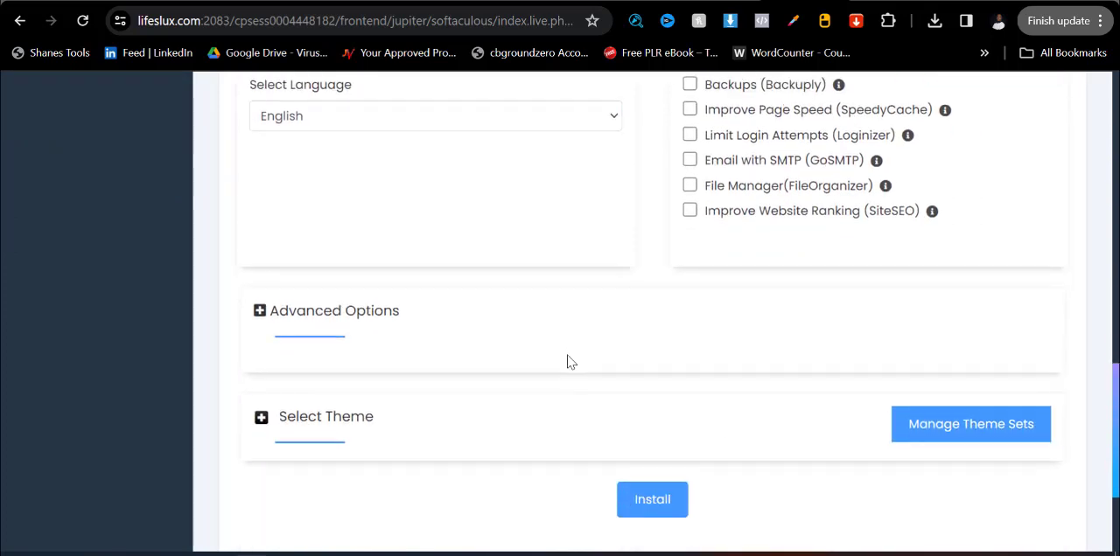
{"action": "scroll", "coordinate": [568, 363], "scroll_direction": "down", "scroll_amount": 2}
{"action": "left_click", "coordinate": [661, 317]}
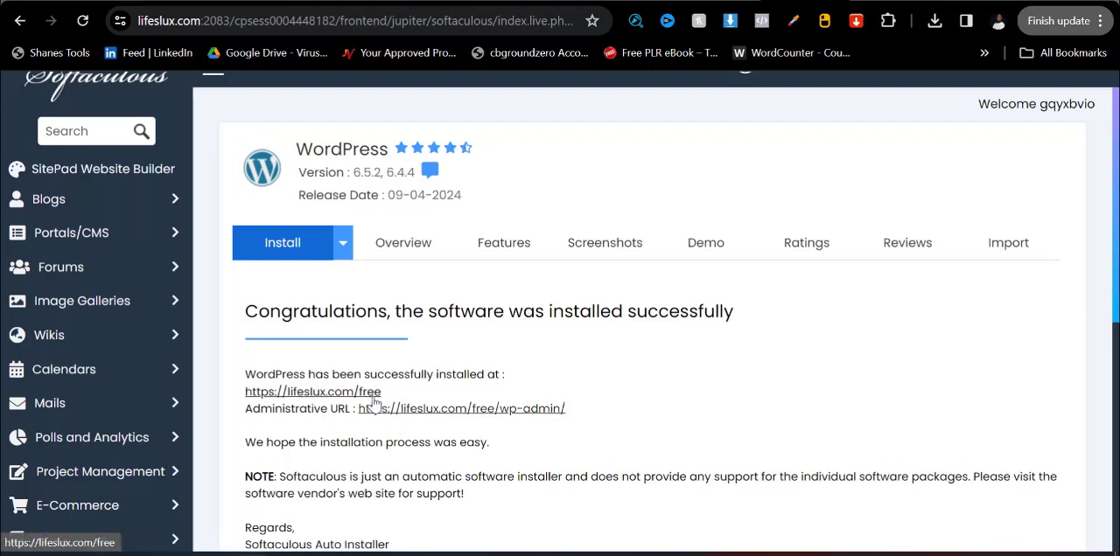
Open the new site's administrative URL and log out of the WordPress dashboard.
{"action": "left_click_drag", "start_coordinate": [603, 408], "coordinate": [358, 409]}
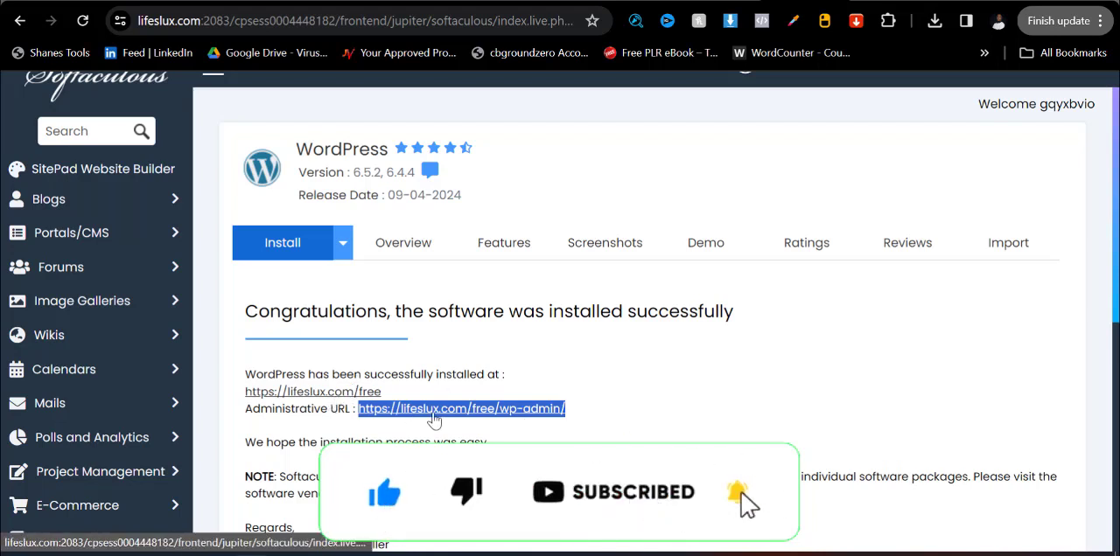
{"action": "left_click", "coordinate": [433, 418]}
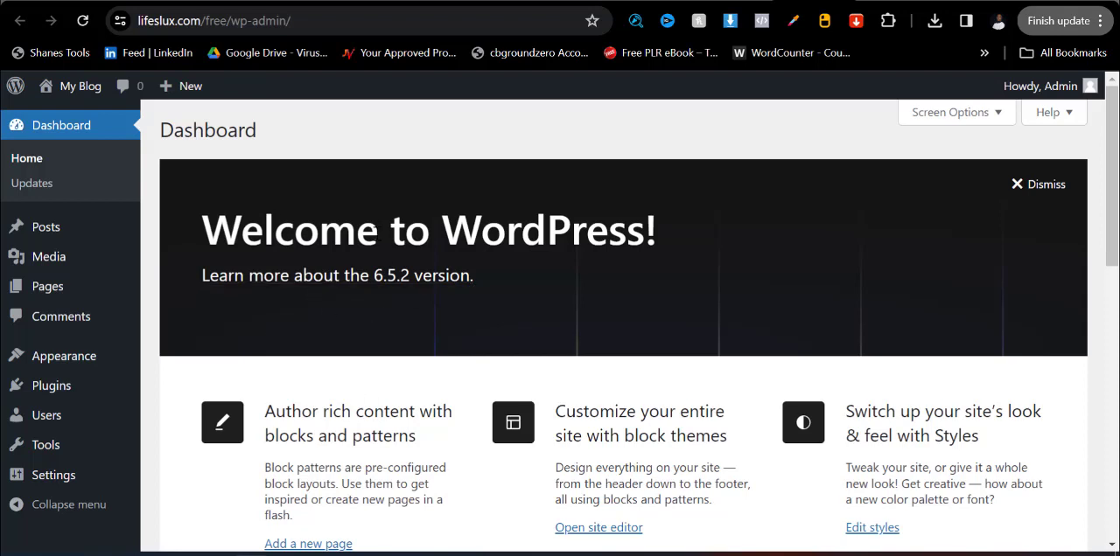
{"action": "mouse_move", "coordinate": [1057, 94]}
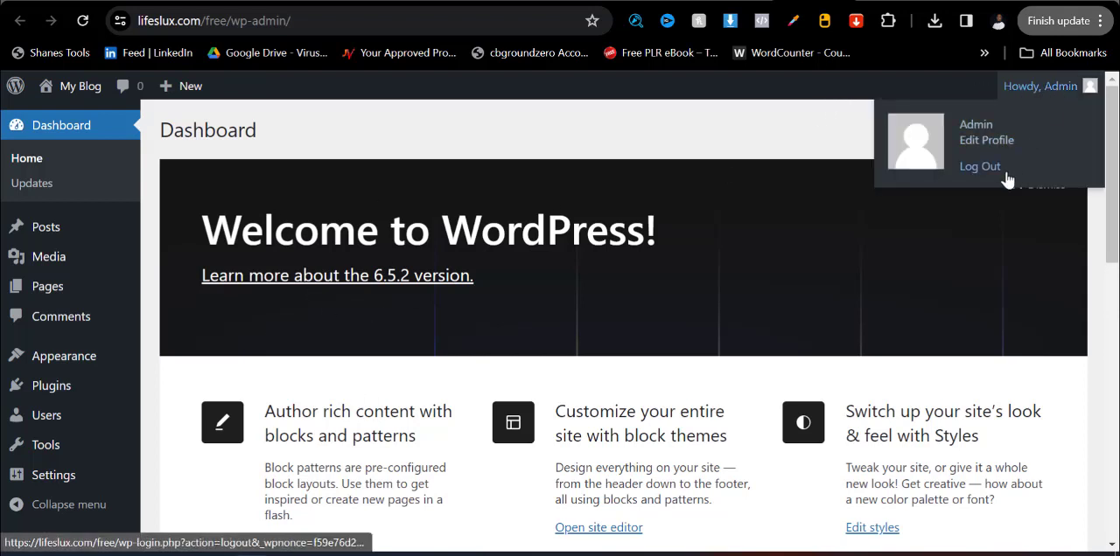
{"action": "left_click", "coordinate": [972, 168]}
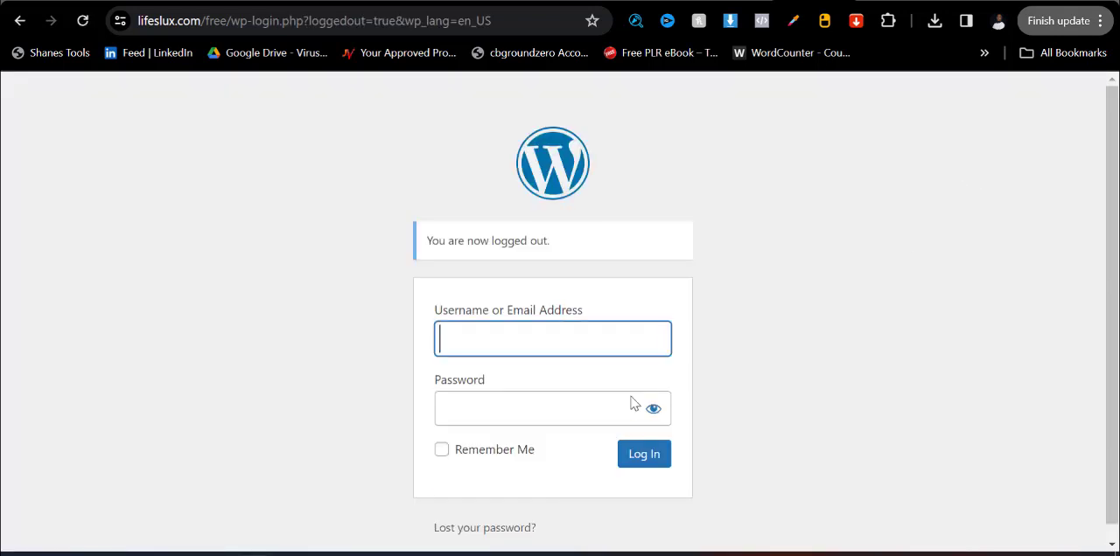
{"action": "left_click", "coordinate": [512, 338]}
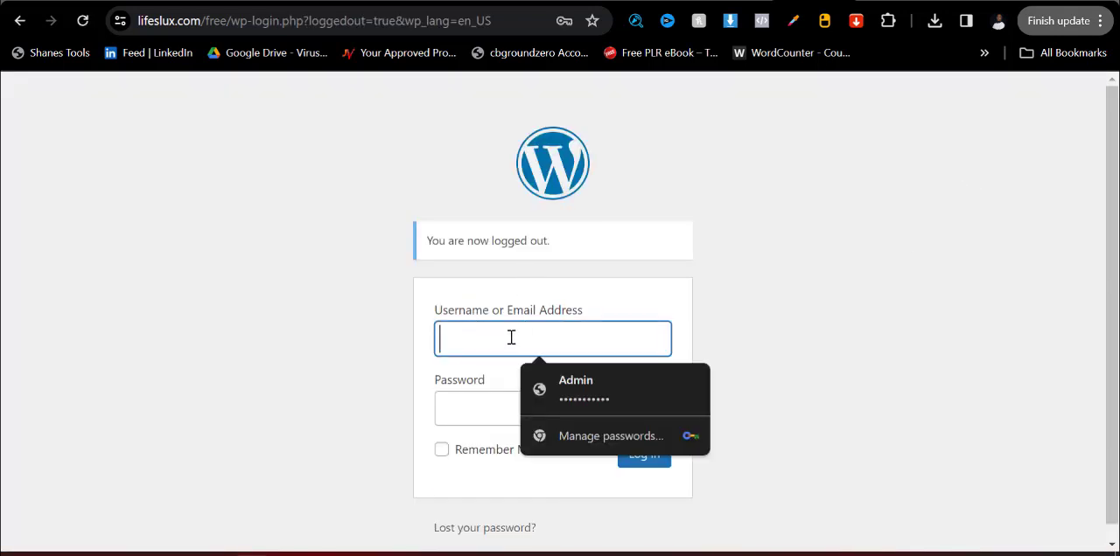
{"action": "left_click", "coordinate": [539, 400]}
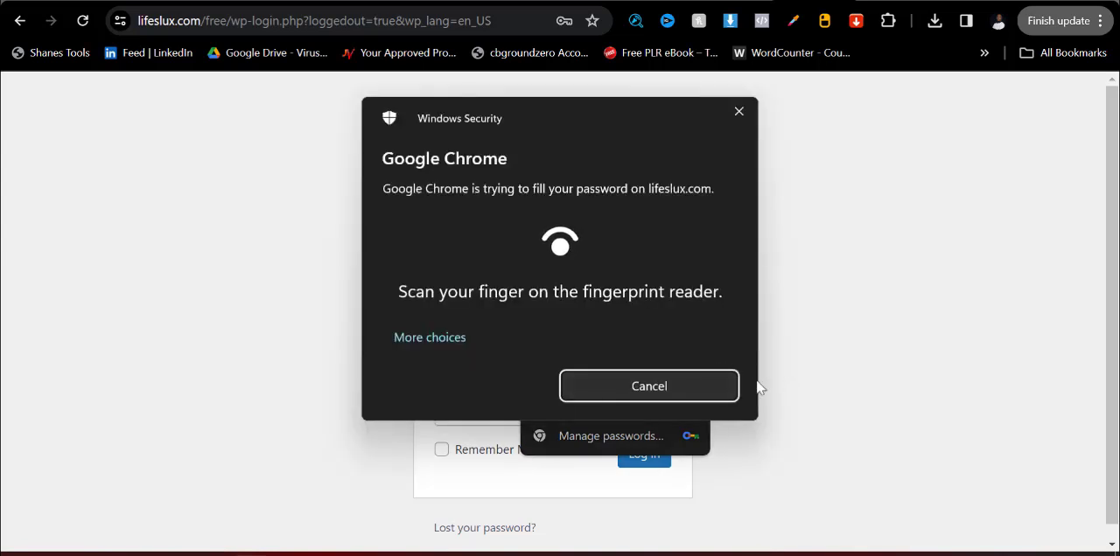
{"action": "left_click", "coordinate": [739, 112]}
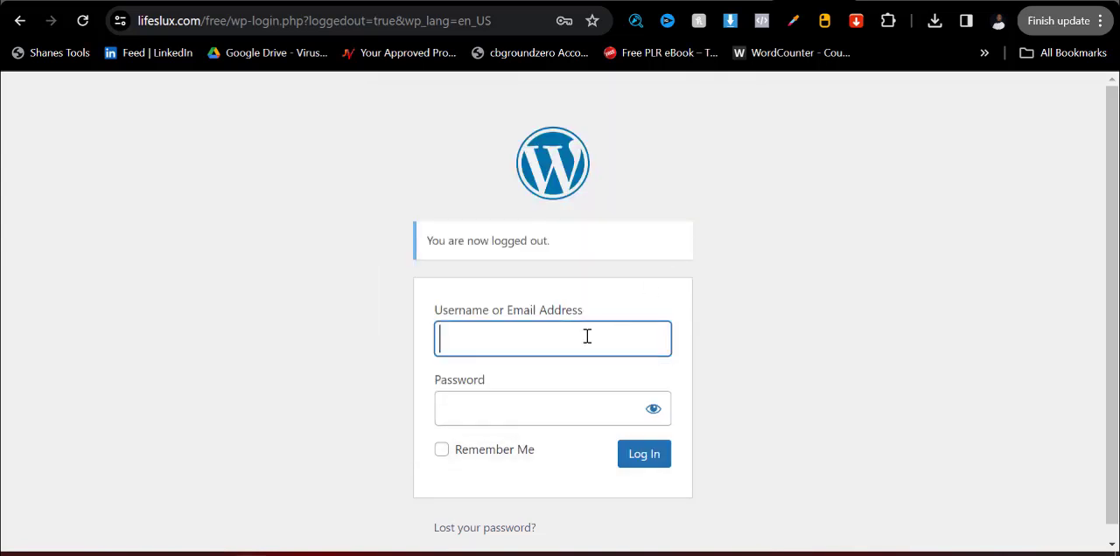
Log in to WordPress with the username Admin and the account password, declining the browser's offer to update the saved password.
{"action": "left_click", "coordinate": [512, 339]}
{"action": "type", "text": "Admin"}
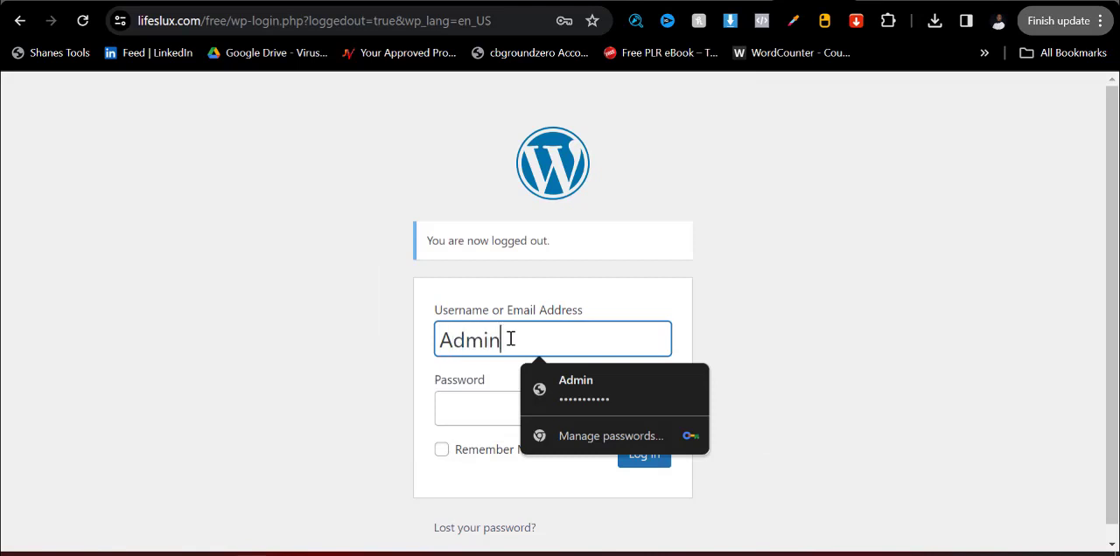
{"action": "left_click", "coordinate": [756, 326]}
{"action": "left_click", "coordinate": [531, 411]}
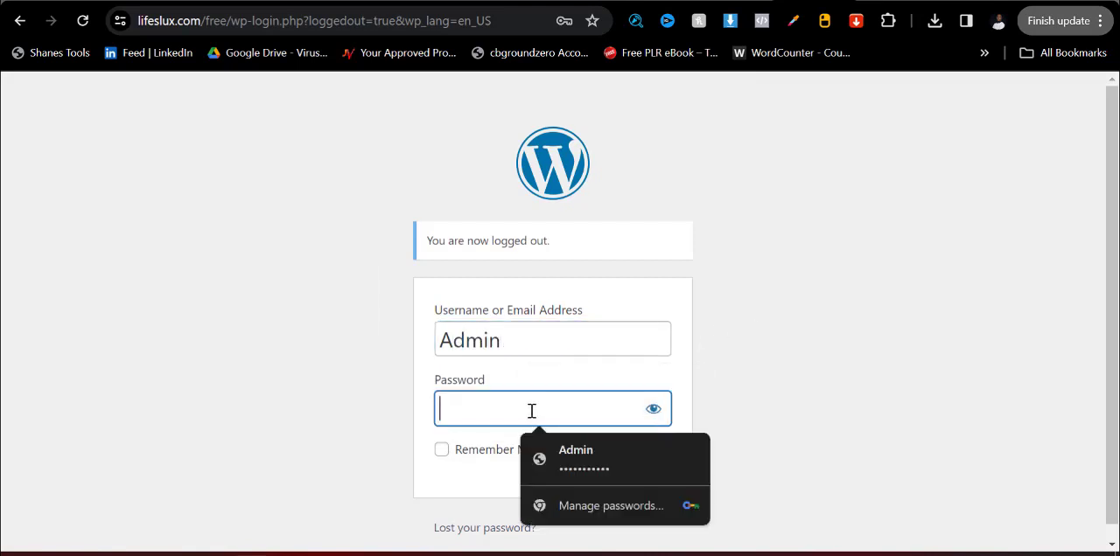
{"action": "type", "text": "*****"}
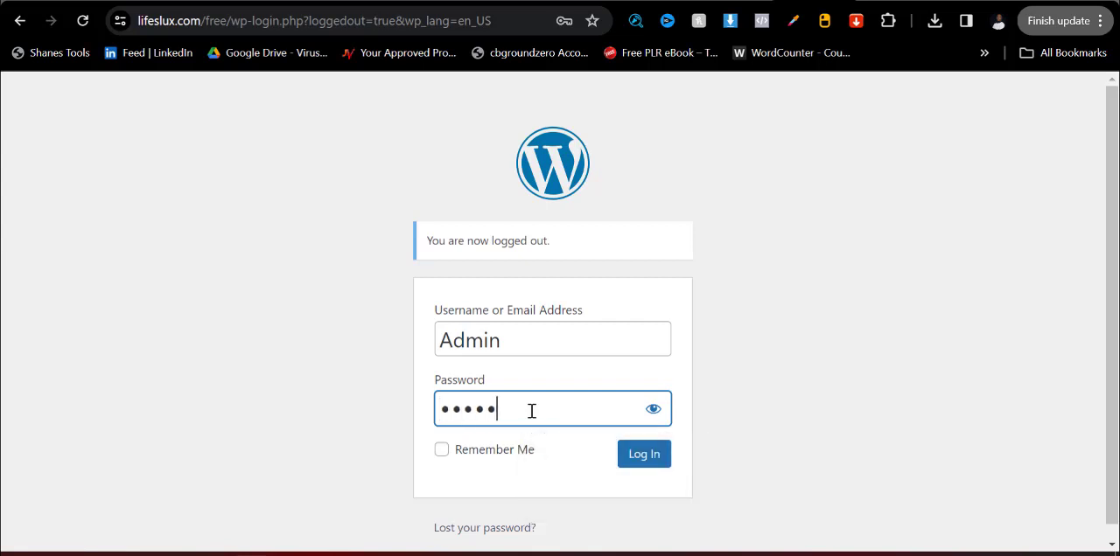
{"action": "type", "text": "******"}
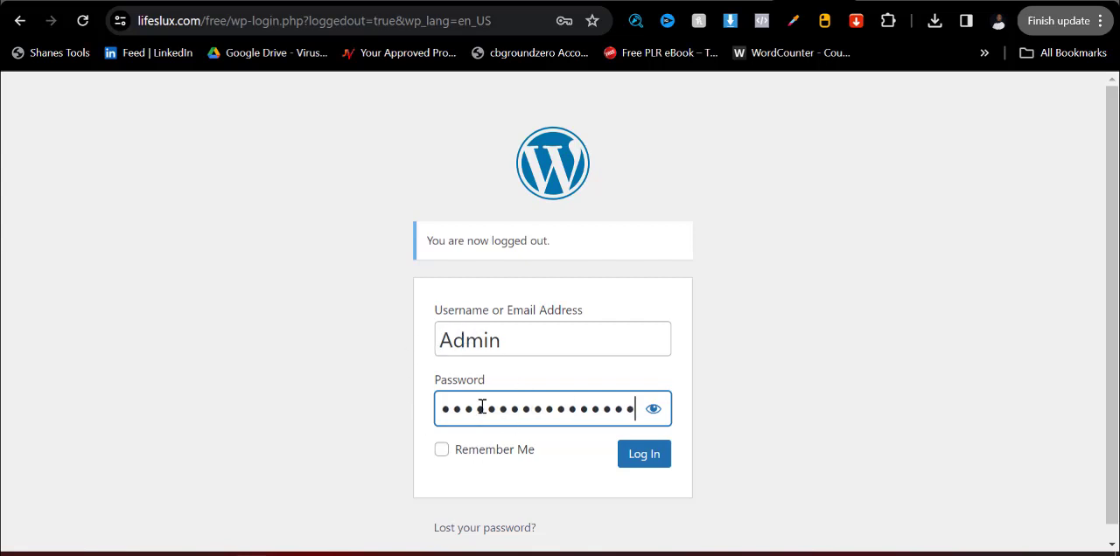
{"action": "left_click", "coordinate": [643, 461]}
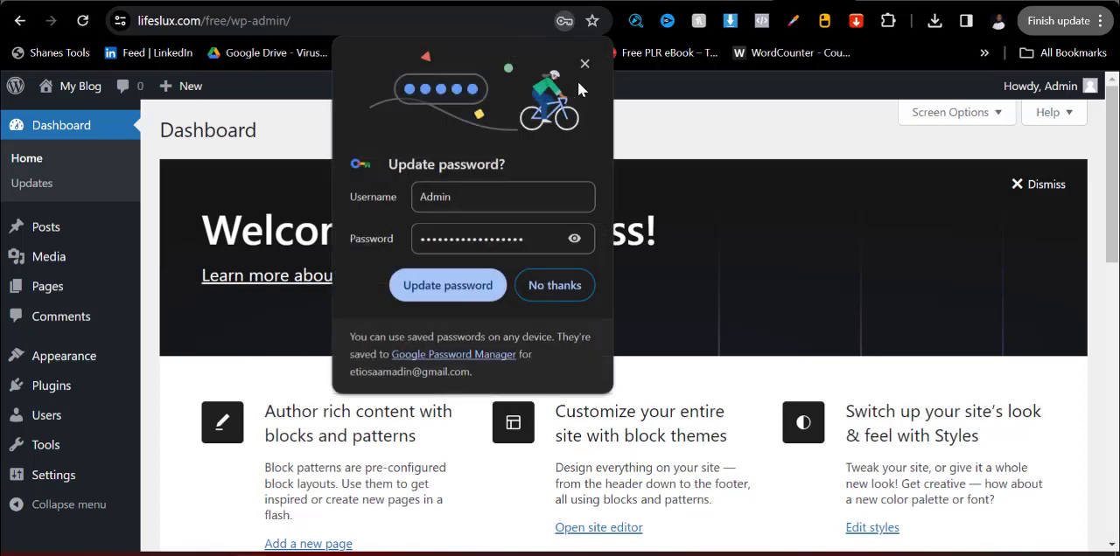
{"action": "left_click", "coordinate": [560, 289]}
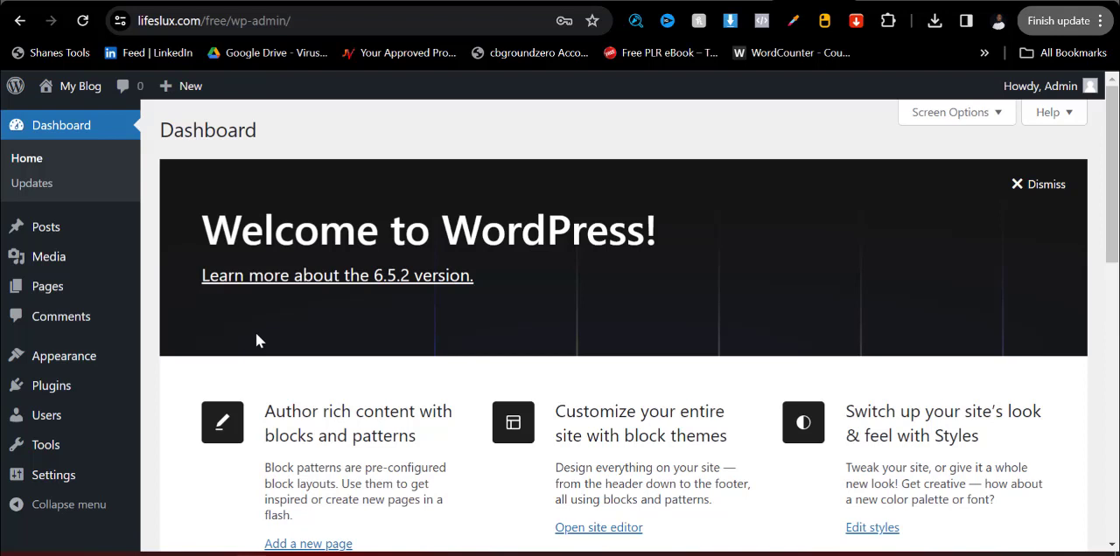
{"action": "mouse_move", "coordinate": [44, 233]}
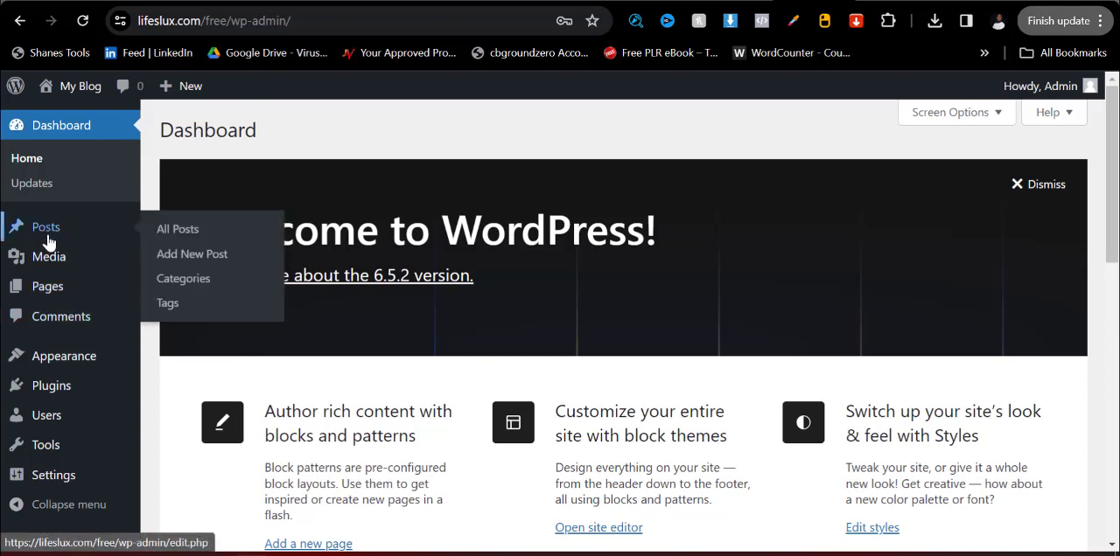
{"action": "mouse_move", "coordinate": [46, 256]}
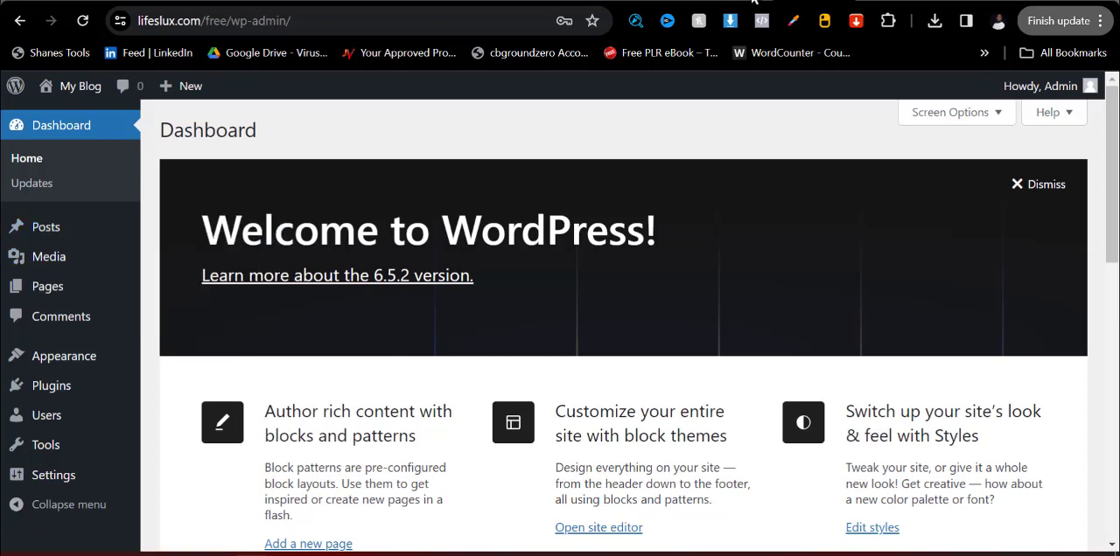
Open legit.ng in a new browser tab and look through its home page news posts as an example blog.
{"action": "key", "text": "ctrl+t"}
{"action": "left_click", "coordinate": [529, 17]}
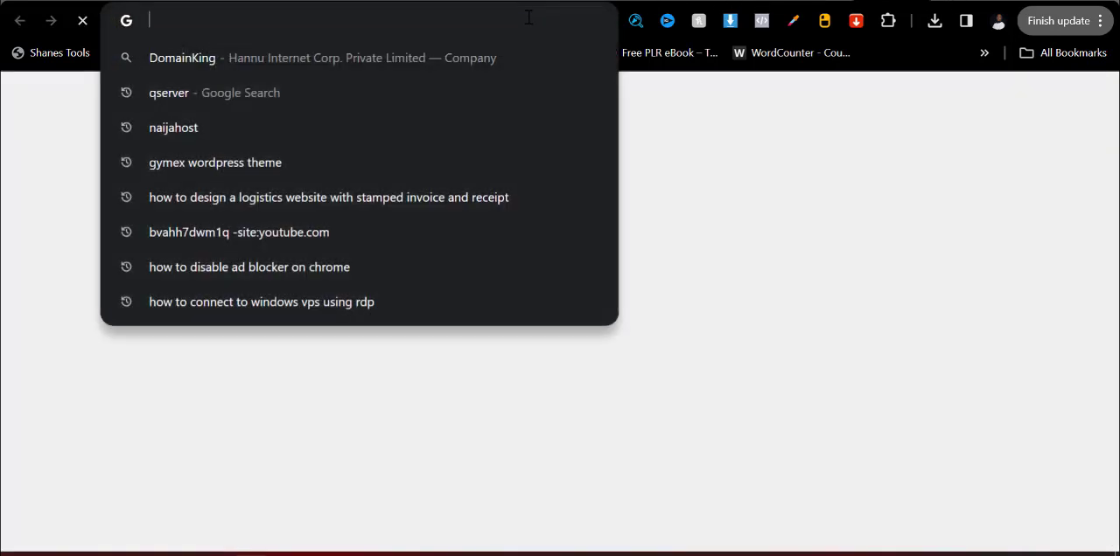
{"action": "type", "text": "leg"}
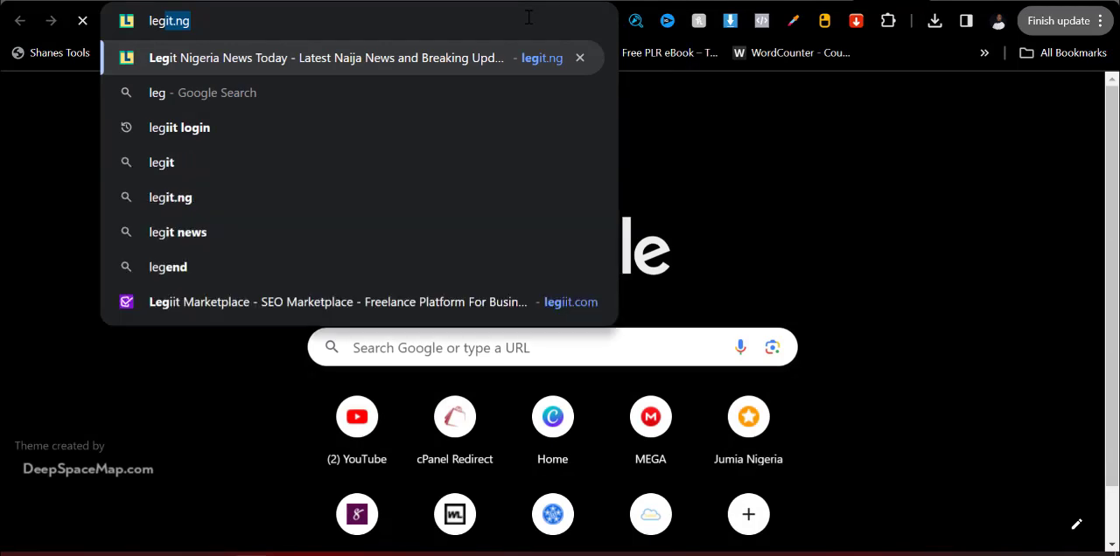
{"action": "key", "text": "Return"}
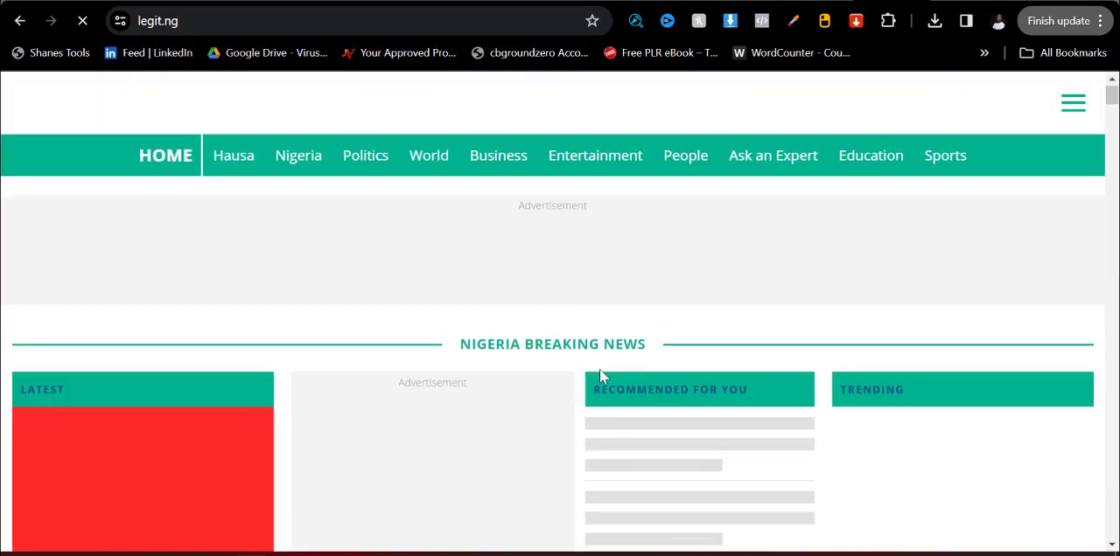
{"action": "scroll", "coordinate": [525, 385], "scroll_direction": "down", "scroll_amount": 3}
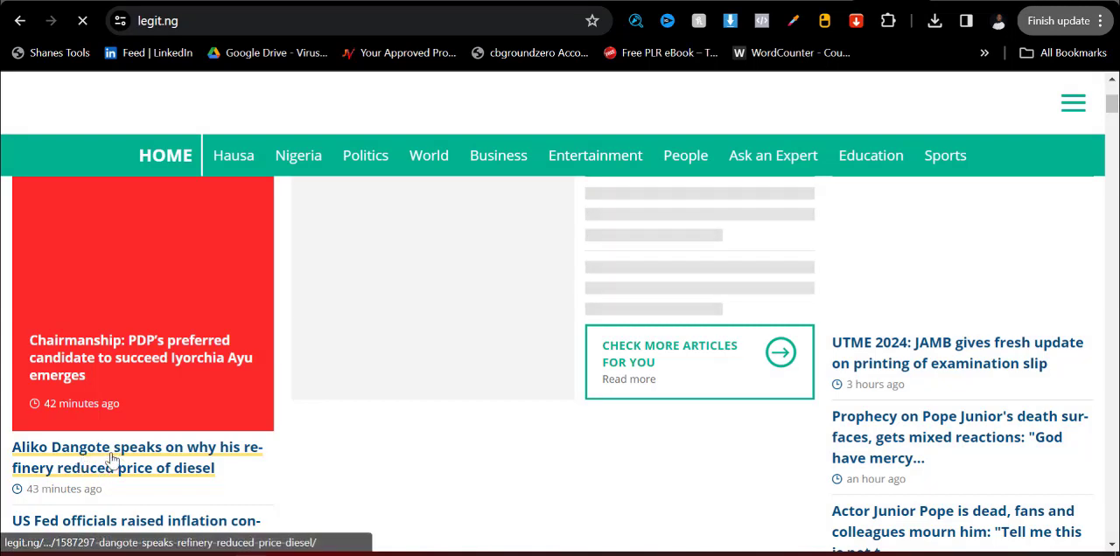
{"action": "scroll", "coordinate": [138, 462], "scroll_direction": "down", "scroll_amount": 2}
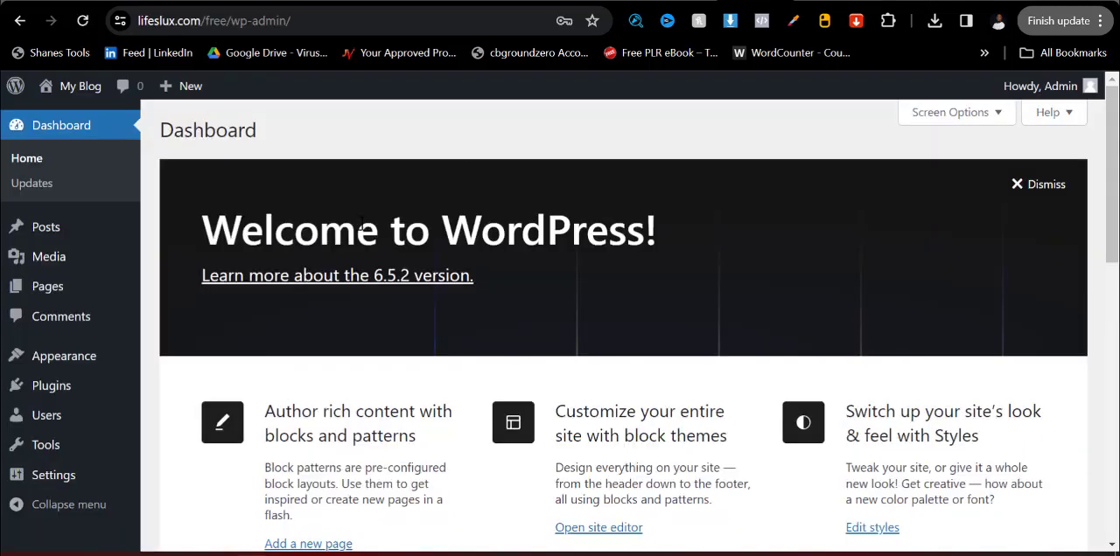
Examine the WordPress dashboard's Posts, Media, Pages, Comments, Appearance, Plugins and Users sections and the options they offer.
{"action": "mouse_move", "coordinate": [49, 238]}
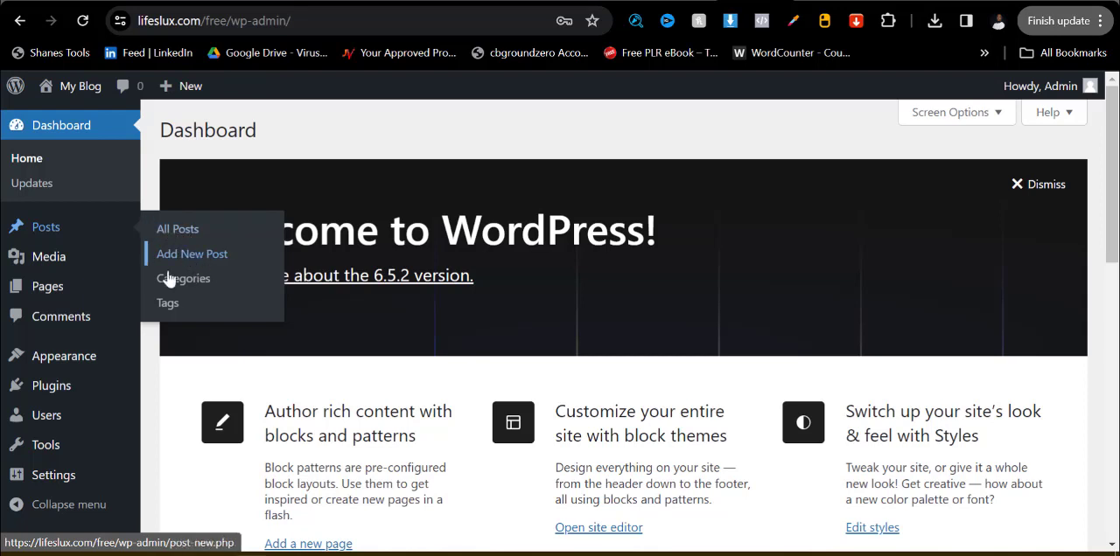
{"action": "mouse_move", "coordinate": [53, 263]}
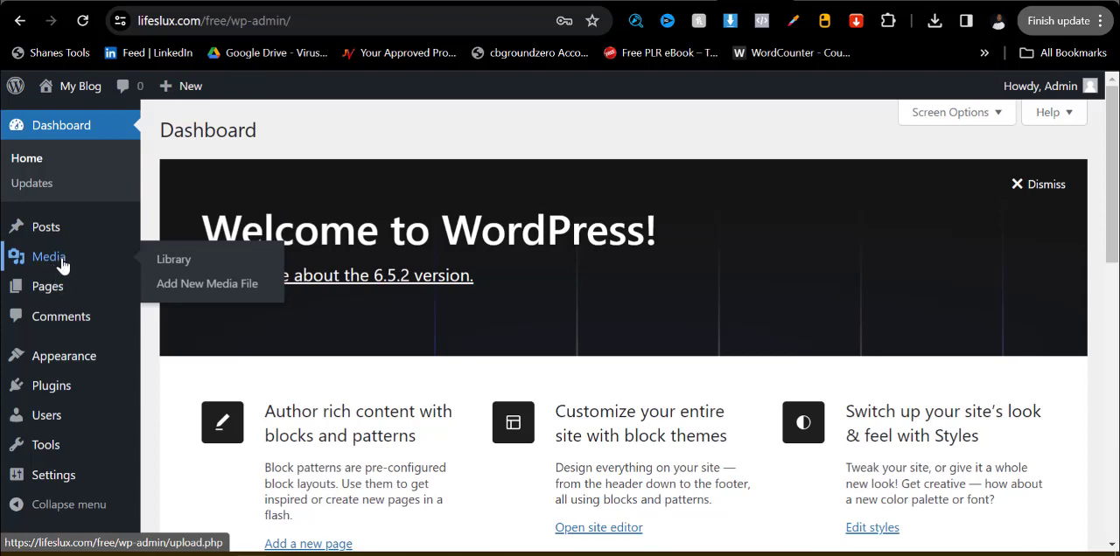
{"action": "mouse_move", "coordinate": [56, 291]}
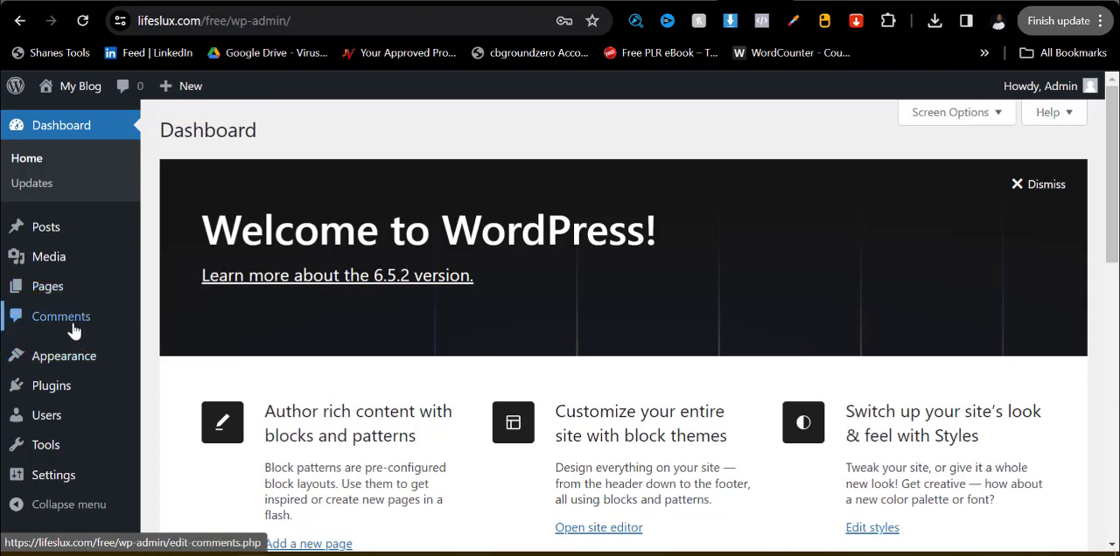
{"action": "mouse_move", "coordinate": [57, 366]}
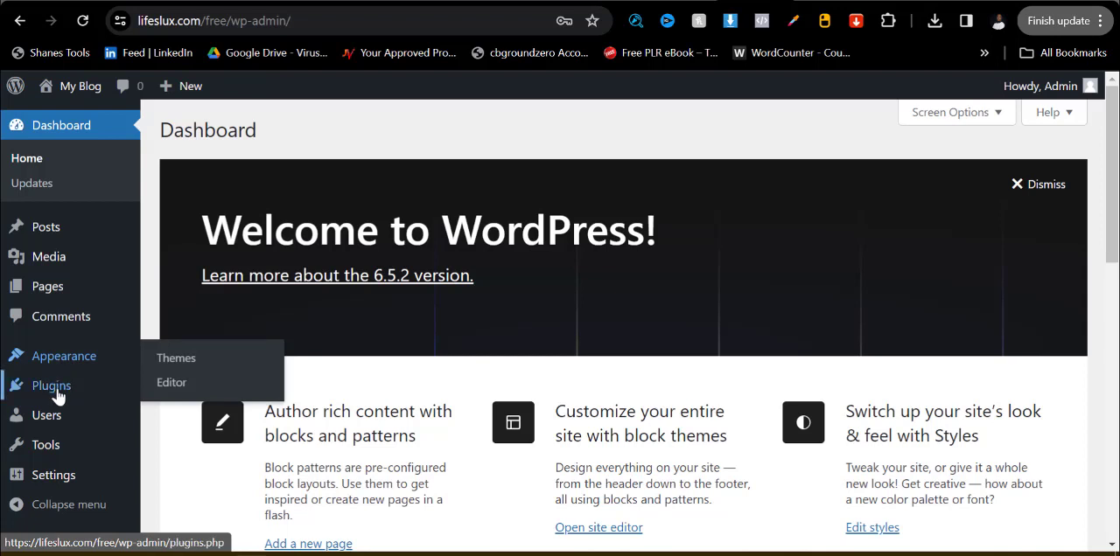
{"action": "mouse_move", "coordinate": [56, 396]}
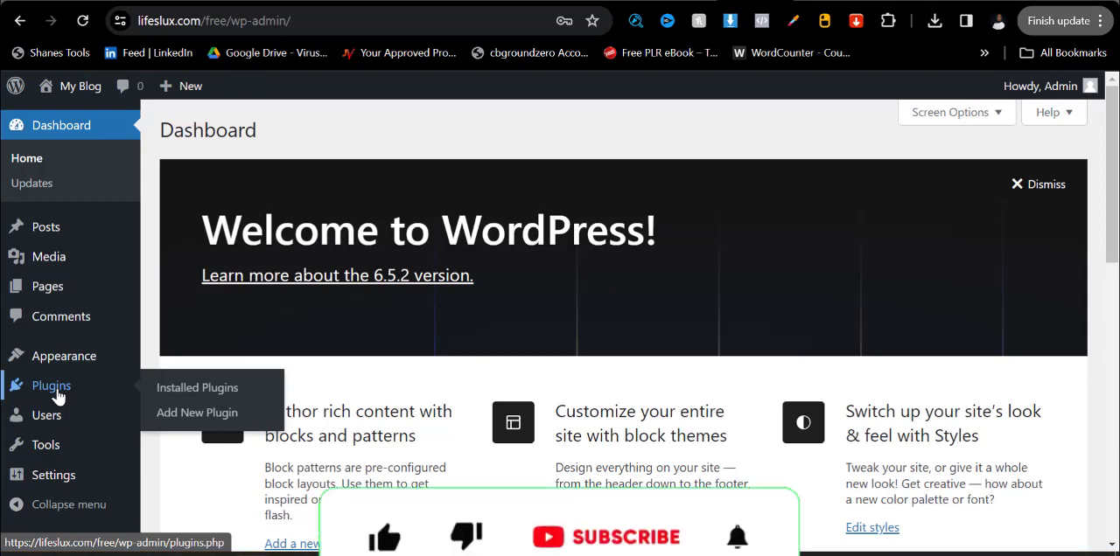
{"action": "mouse_move", "coordinate": [50, 422]}
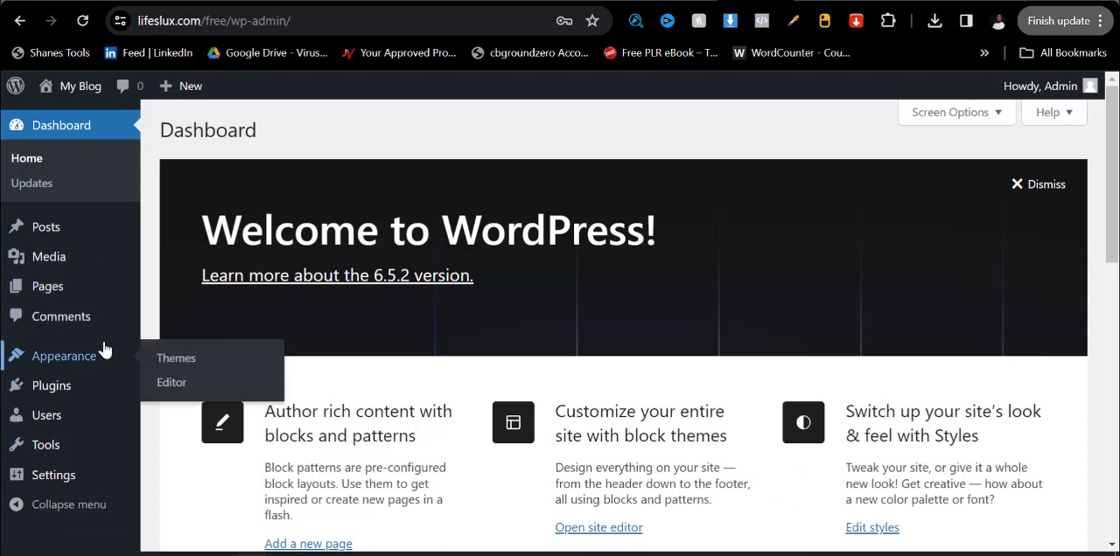
{"action": "mouse_move", "coordinate": [94, 421]}
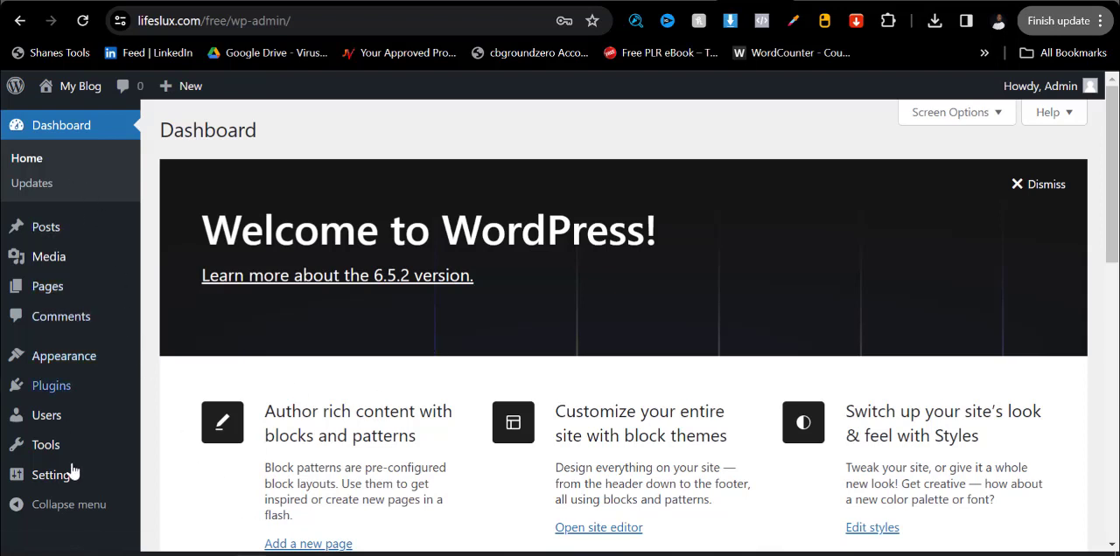
{"action": "mouse_move", "coordinate": [89, 406]}
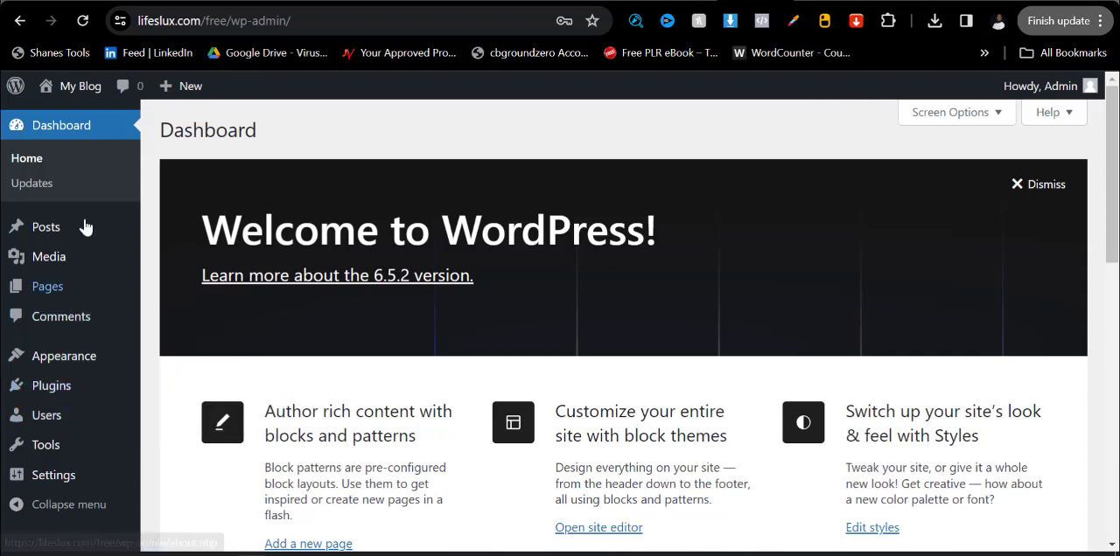
{"action": "mouse_move", "coordinate": [51, 282]}
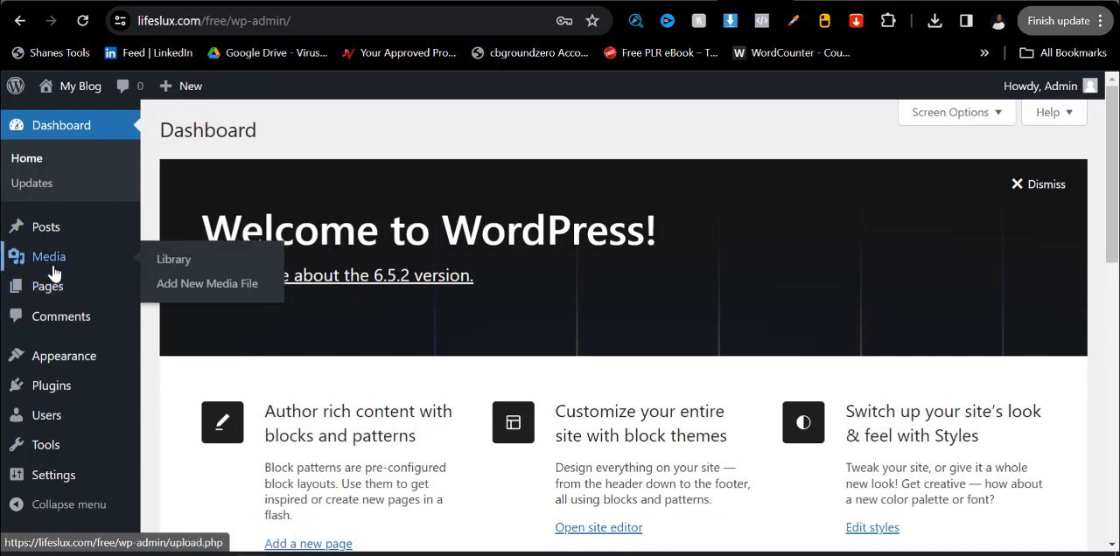